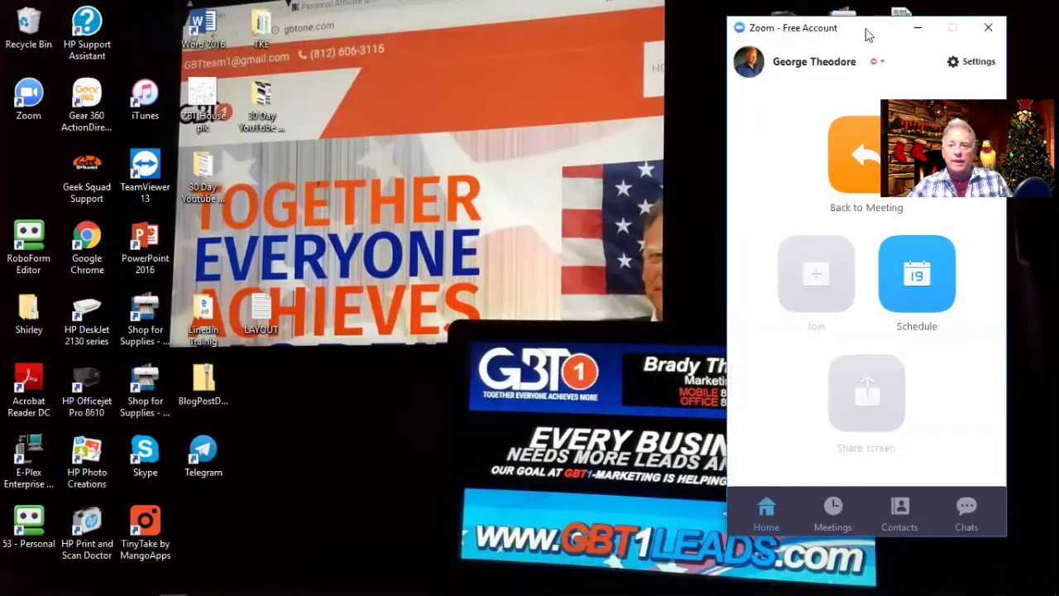
Step: Move the Zoom window toward the middle of the desktop and bring up its virtual background settings
left_click_drag(853, 37, 644, 98)
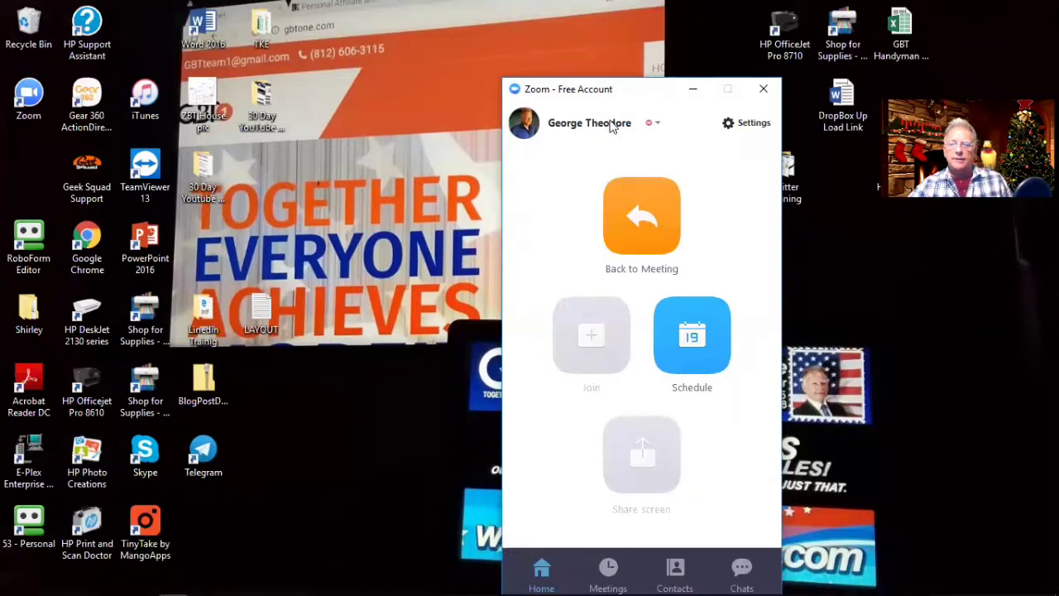
left_click(749, 122)
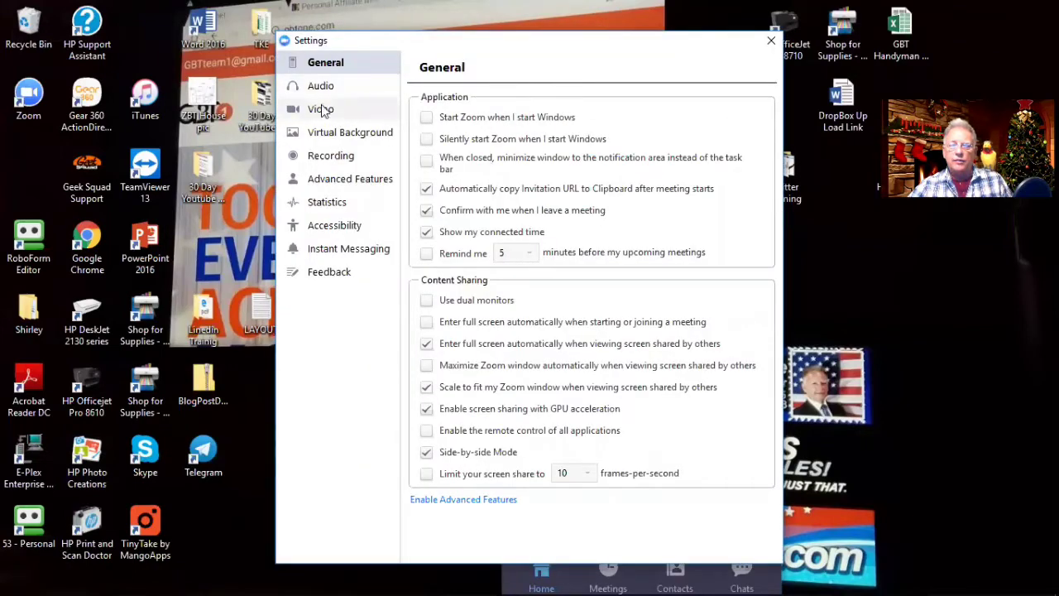
left_click(323, 113)
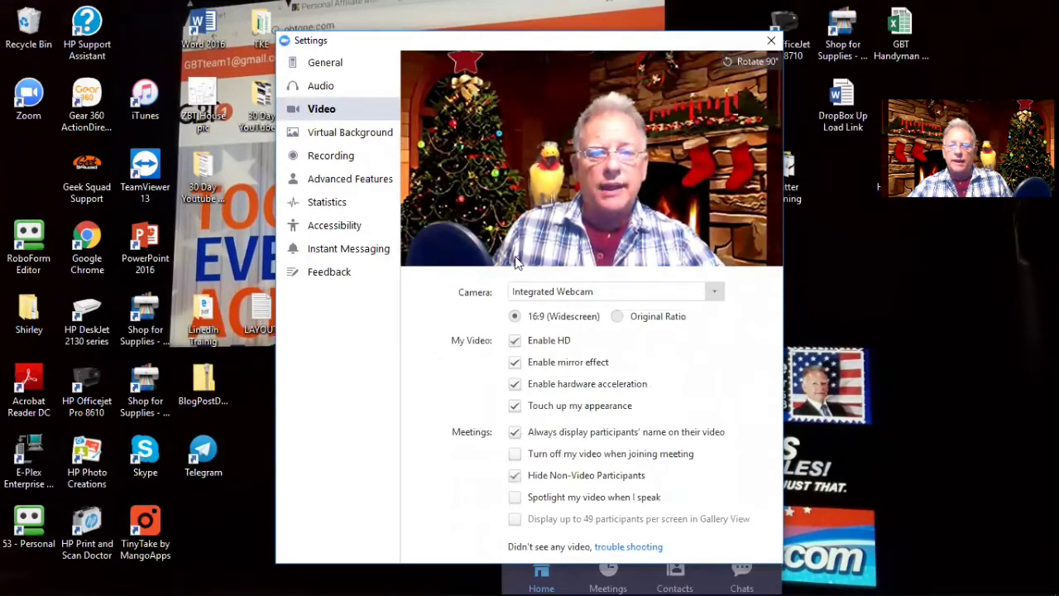
left_click(325, 138)
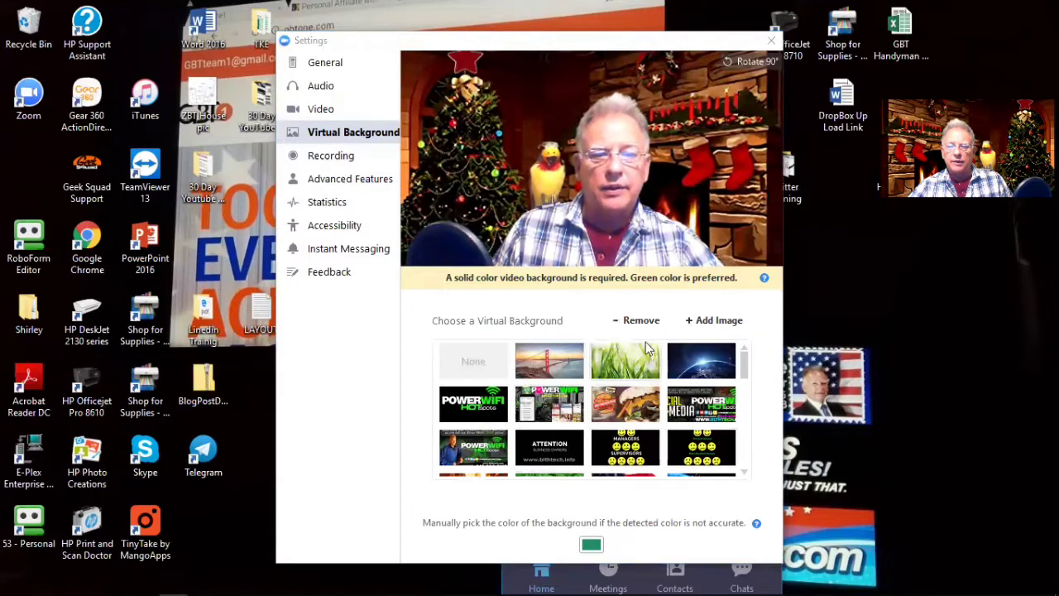
Step: Add the saluting silhouette picture from the Pictures folder as a new virtual background image
left_click(717, 321)
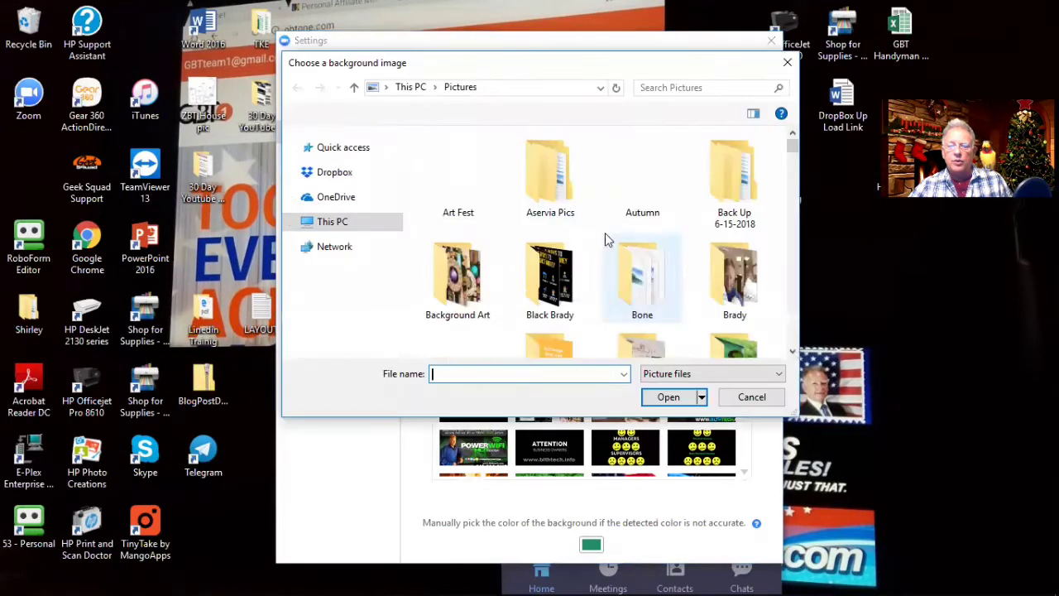
scroll(570, 258, "down", 1)
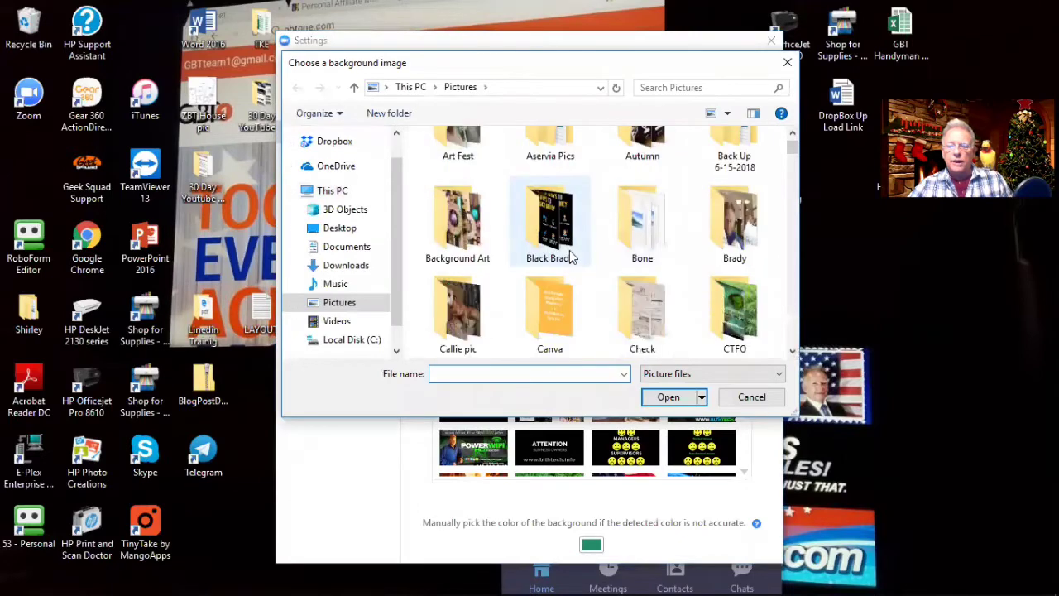
scroll(569, 252, "down", 15)
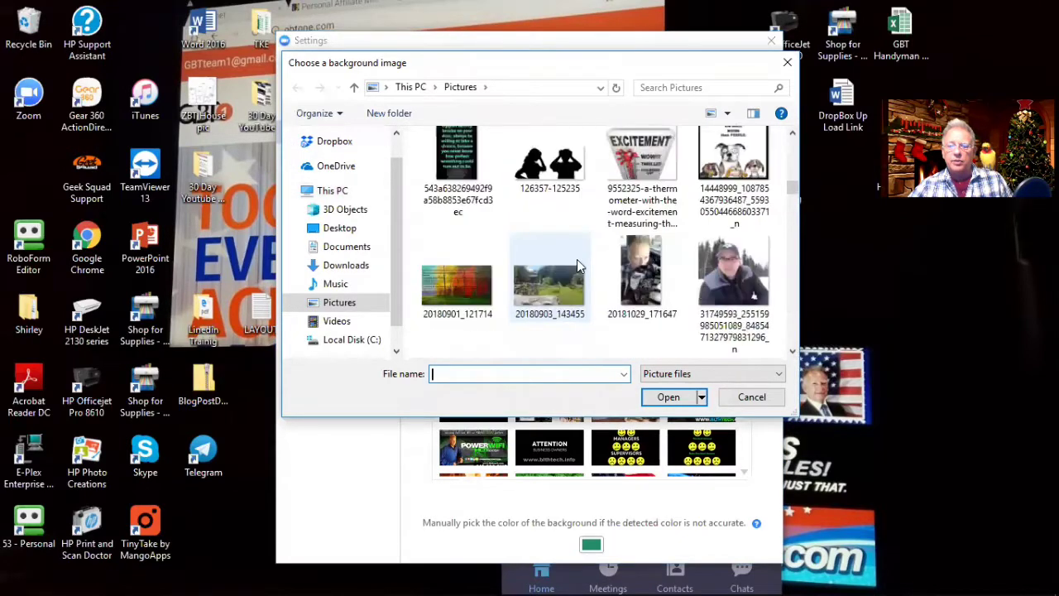
scroll(577, 259, "down", 1)
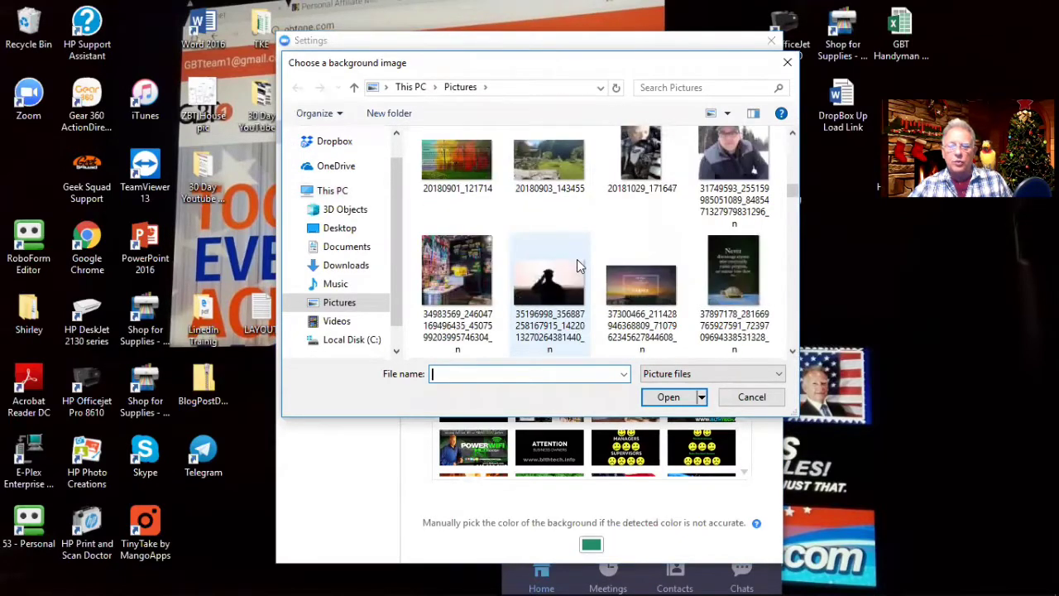
double_click(553, 286)
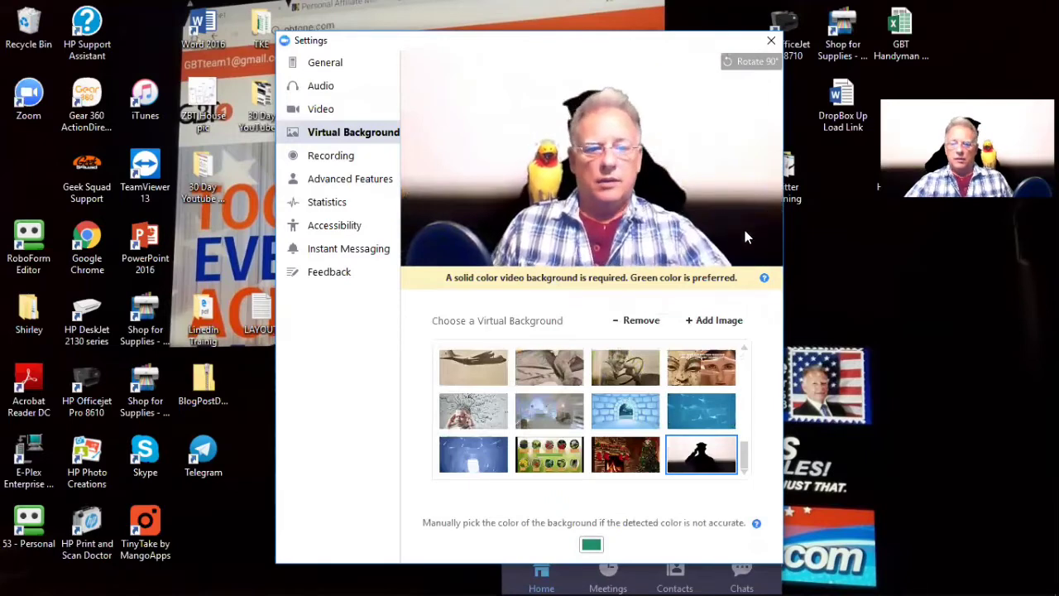
Step: Apply the ice chapel image with the cross as the virtual background
scroll(604, 414, "up", 2)
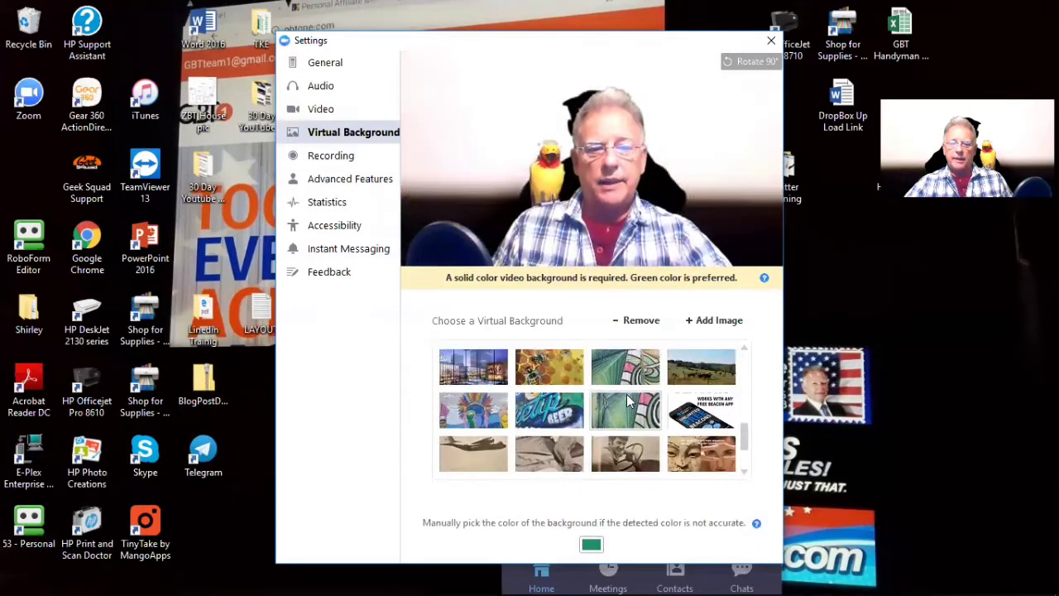
scroll(579, 435, "down", 2)
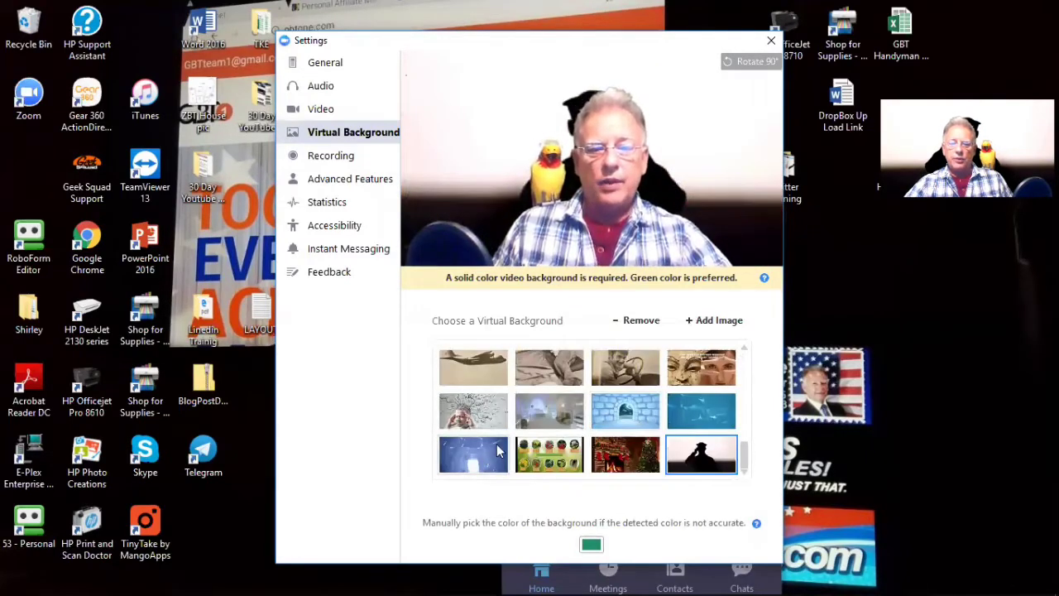
left_click(543, 419)
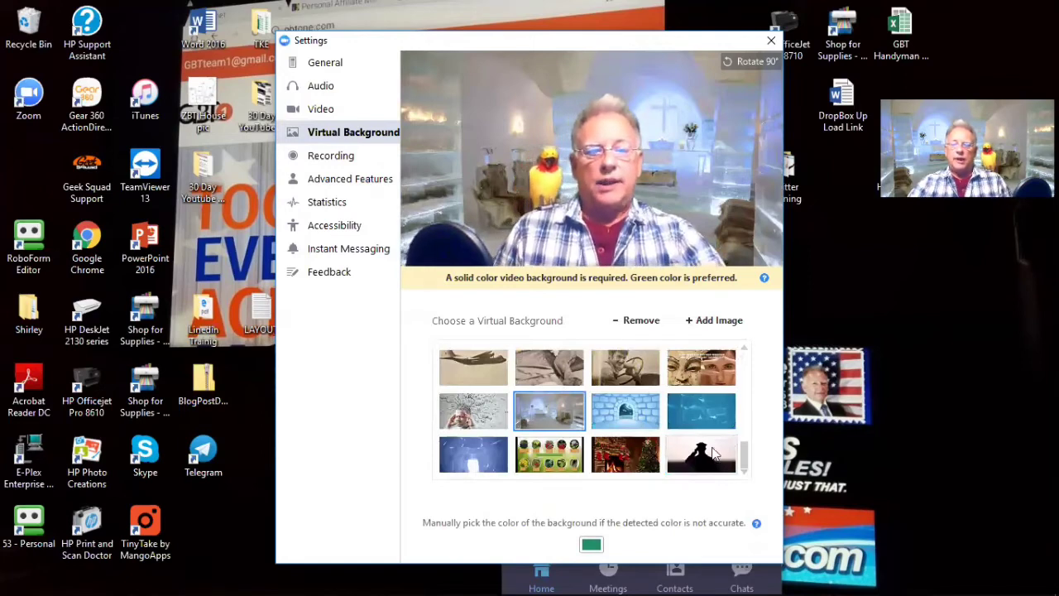
Step: Switch the virtual background to the tropical beach image with palm trees and straw umbrellas
scroll(678, 460, "up", 5)
scroll(677, 460, "up", 8)
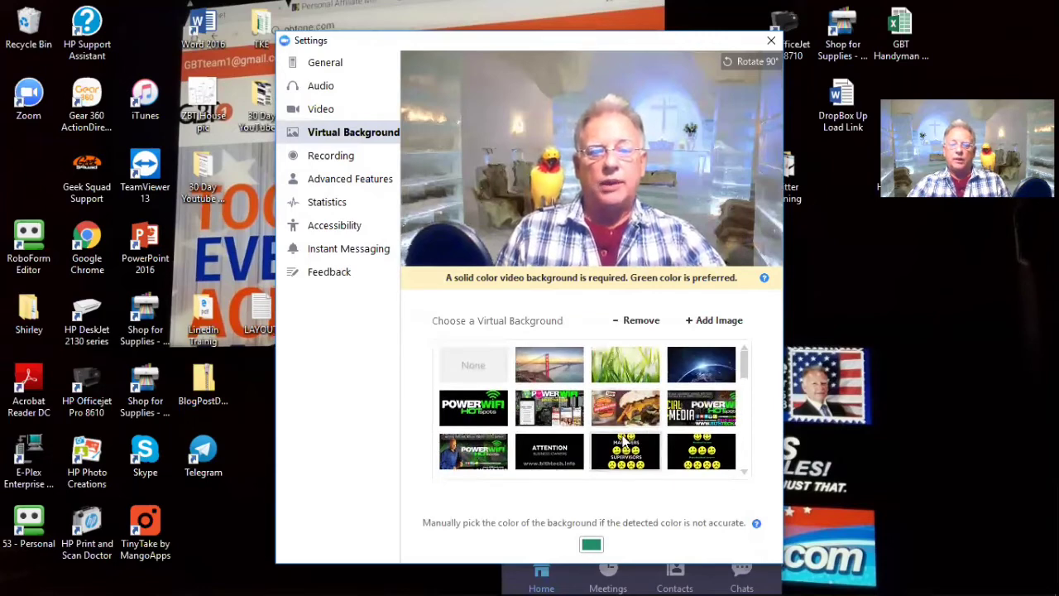
scroll(625, 442, "down", 3)
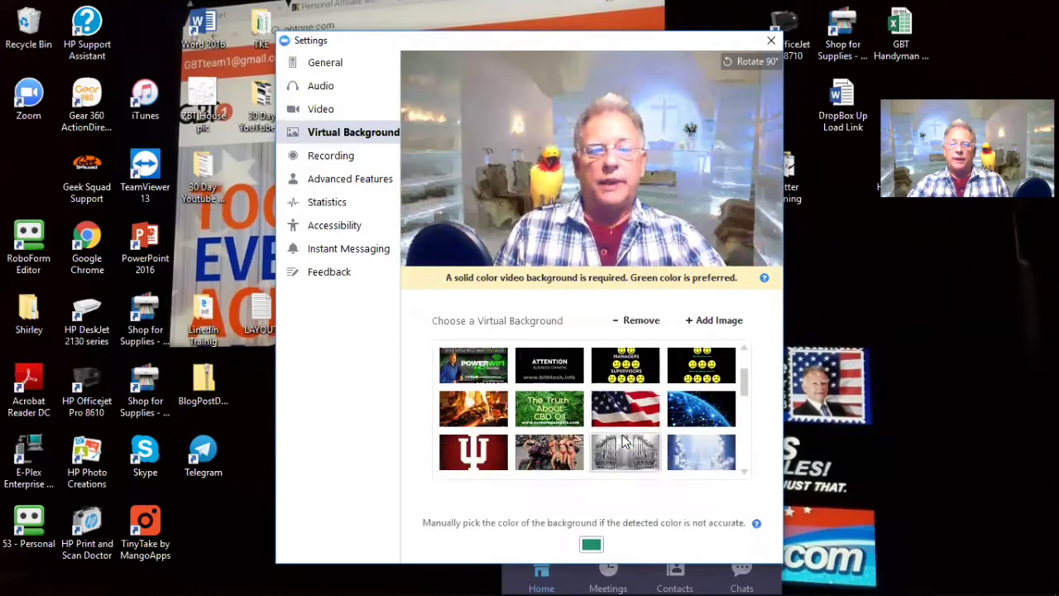
scroll(623, 438, "down", 2)
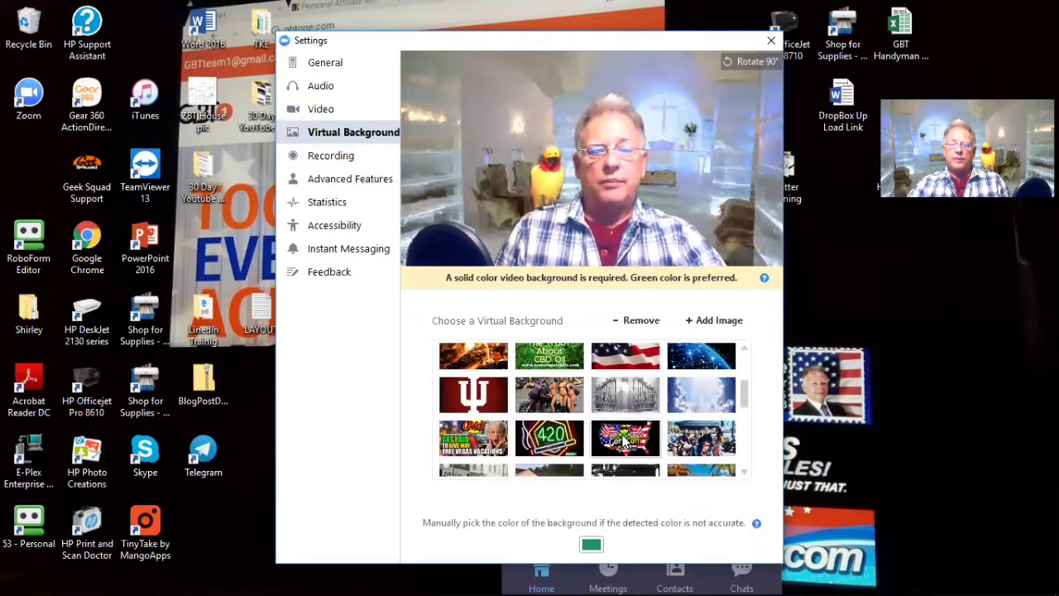
scroll(625, 443, "down", 2)
left_click(714, 432)
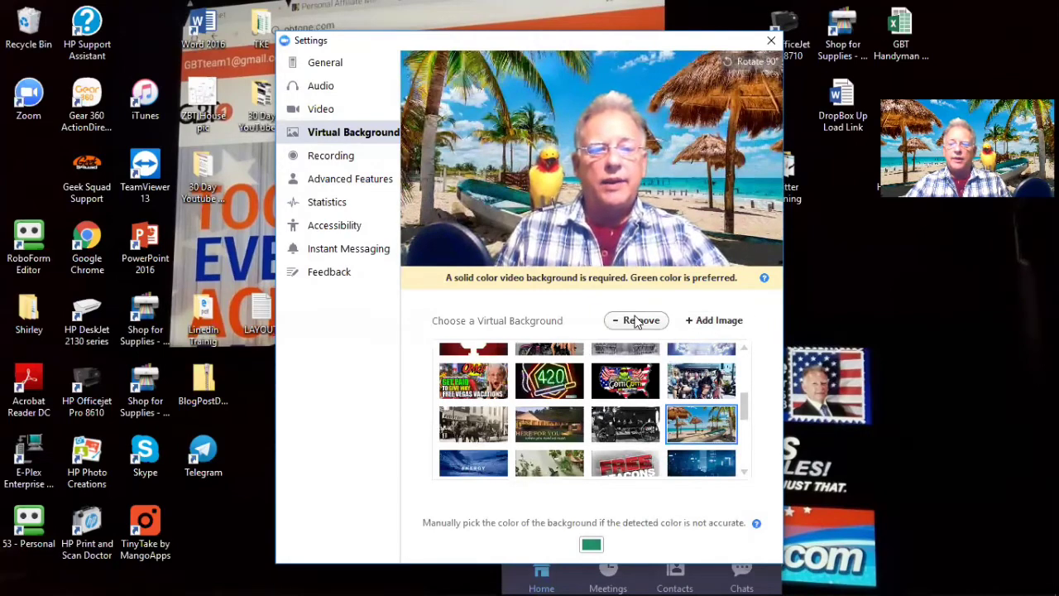
Step: Set the virtual background to the Christmas fireplace image with the decorated tree
scroll(669, 381, "up", 5)
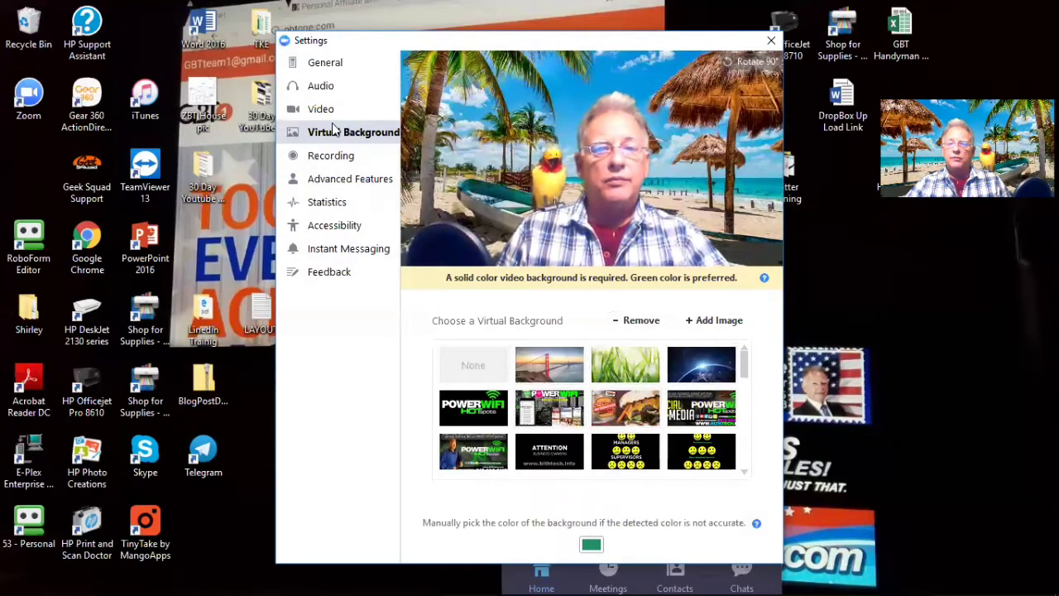
scroll(632, 399, "down", 5)
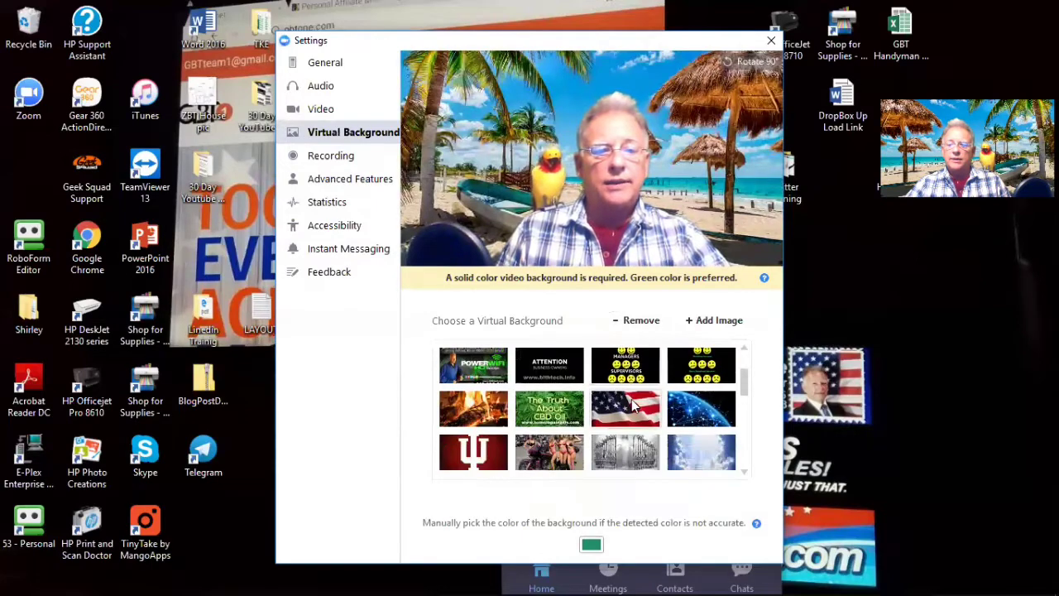
scroll(619, 414, "down", 8)
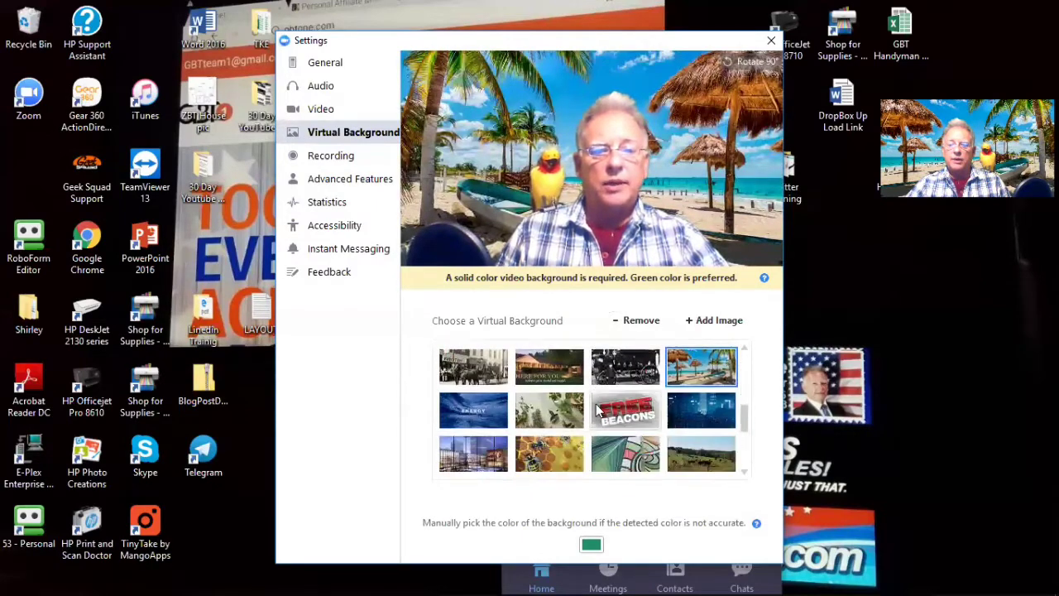
scroll(598, 409, "down", 6)
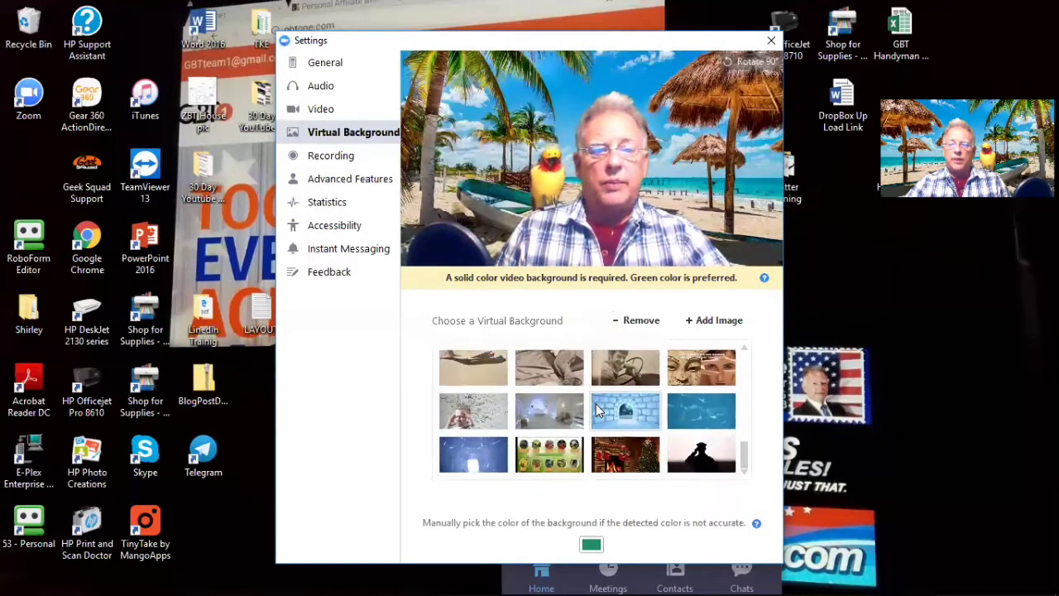
left_click(629, 458)
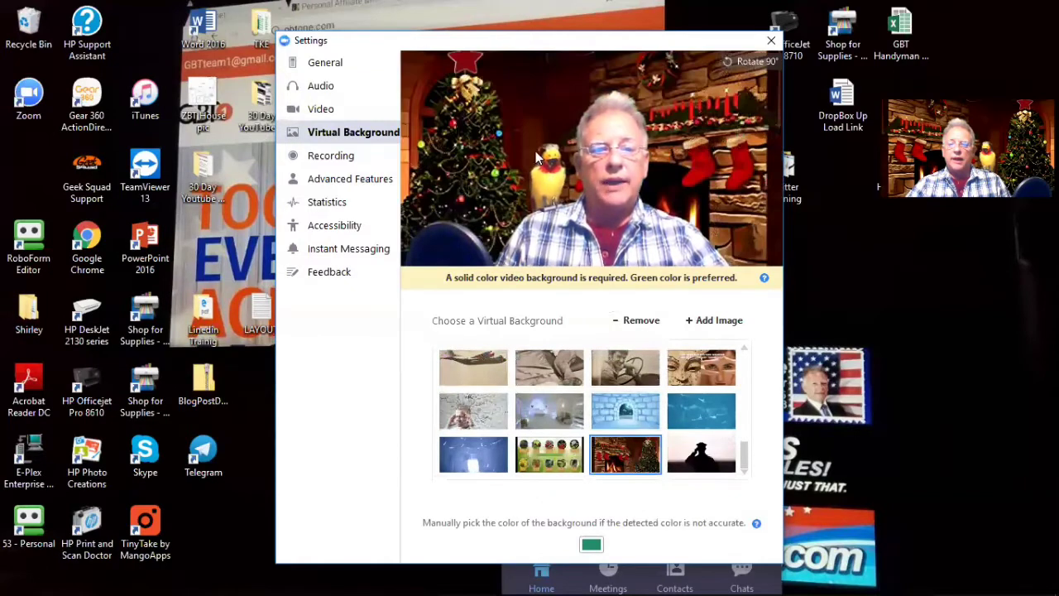
Step: Close the settings and the main Zoom window, and move the floating video thumbnail away from the screen's edge
left_click(770, 41)
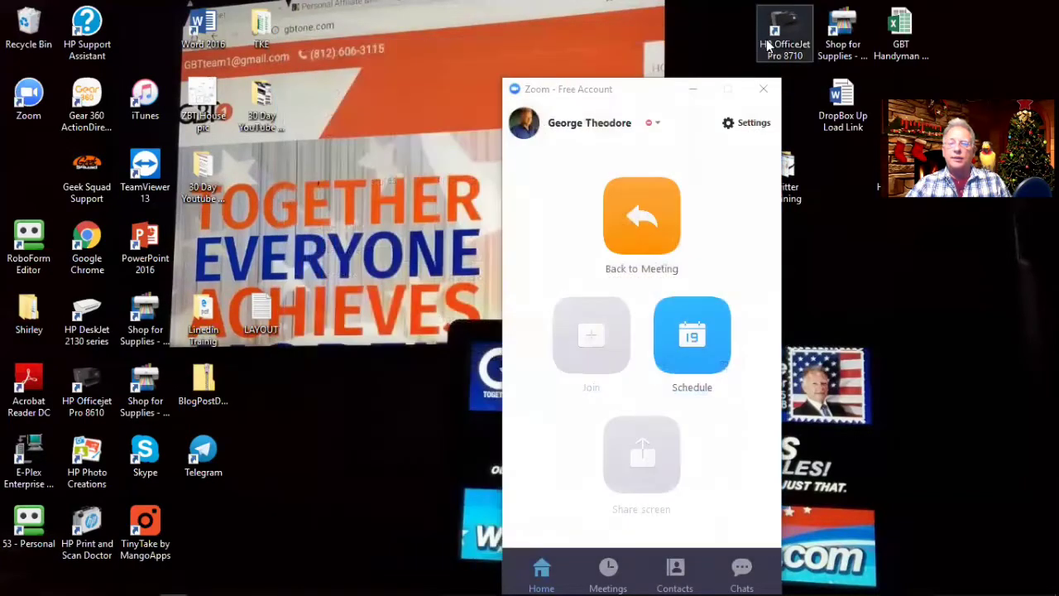
left_click(762, 93)
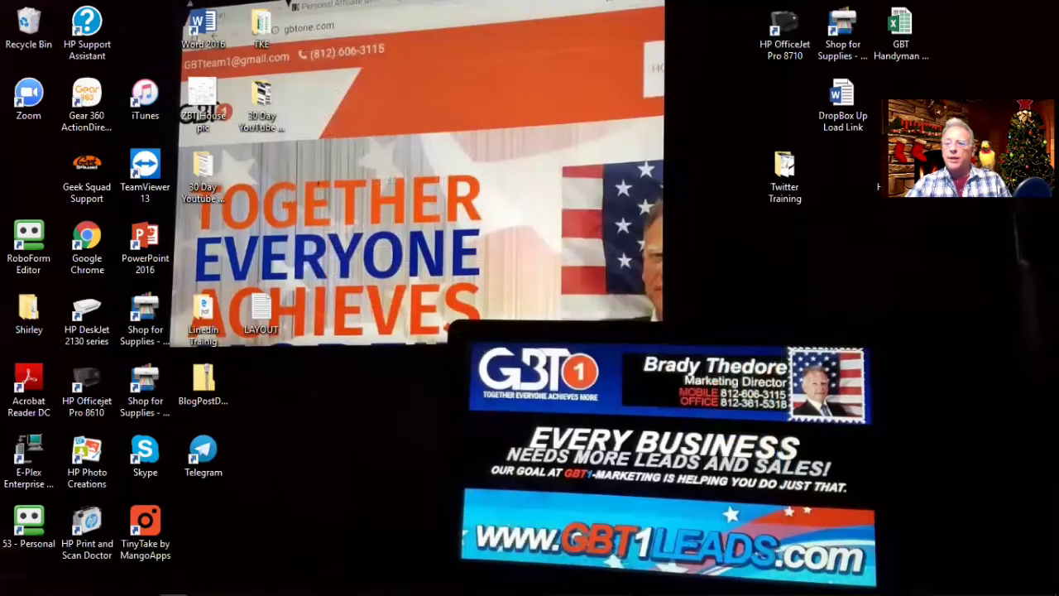
left_click_drag(998, 96, 886, 108)
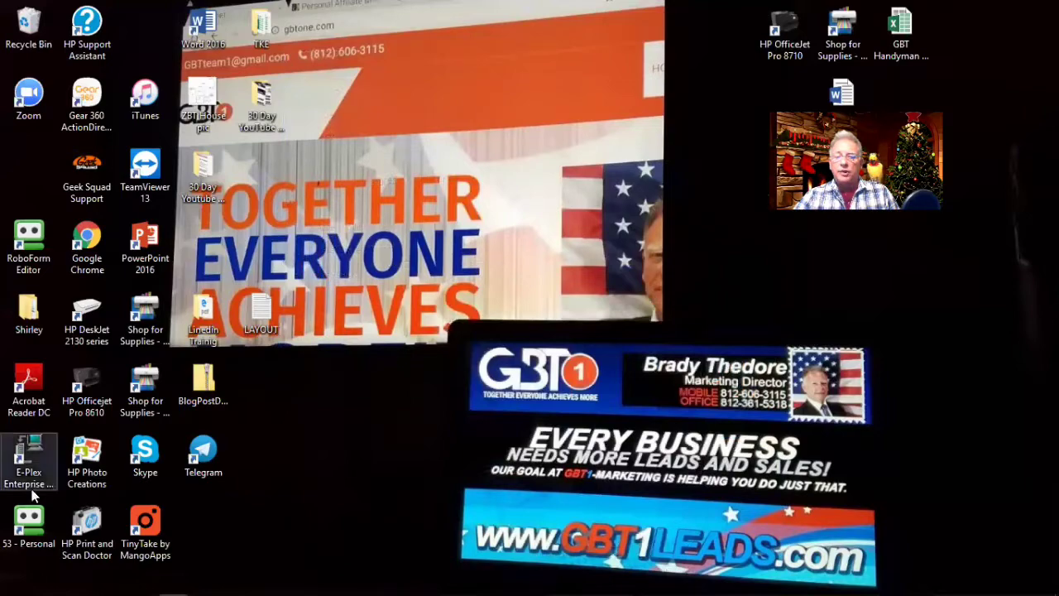
Step: Find OBS Studio among the installed programs and launch its 32bit version
mouse_move(5, 579)
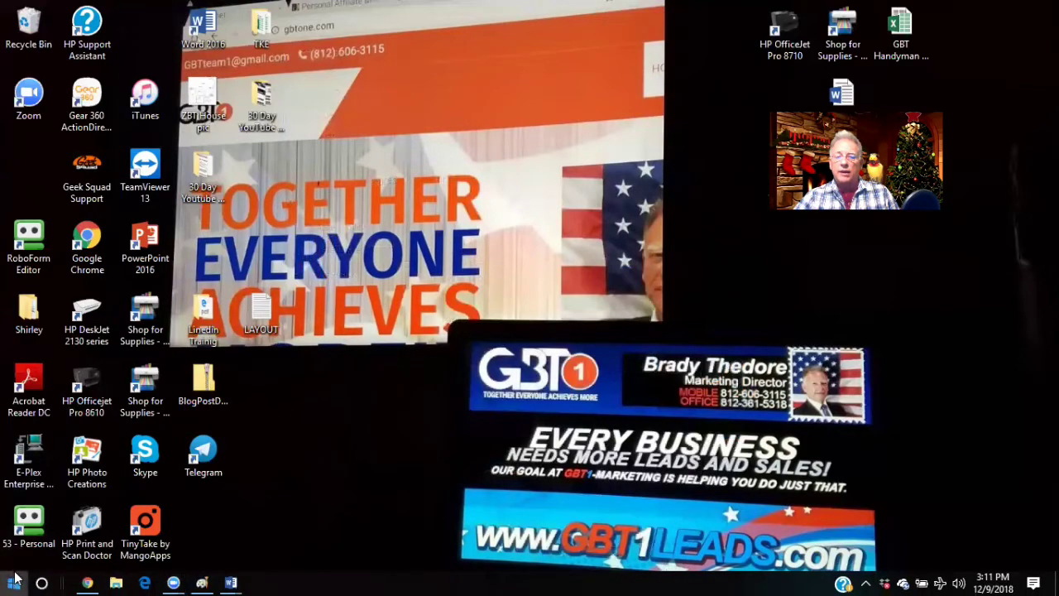
left_click(14, 582)
scroll(124, 331, "down", 10)
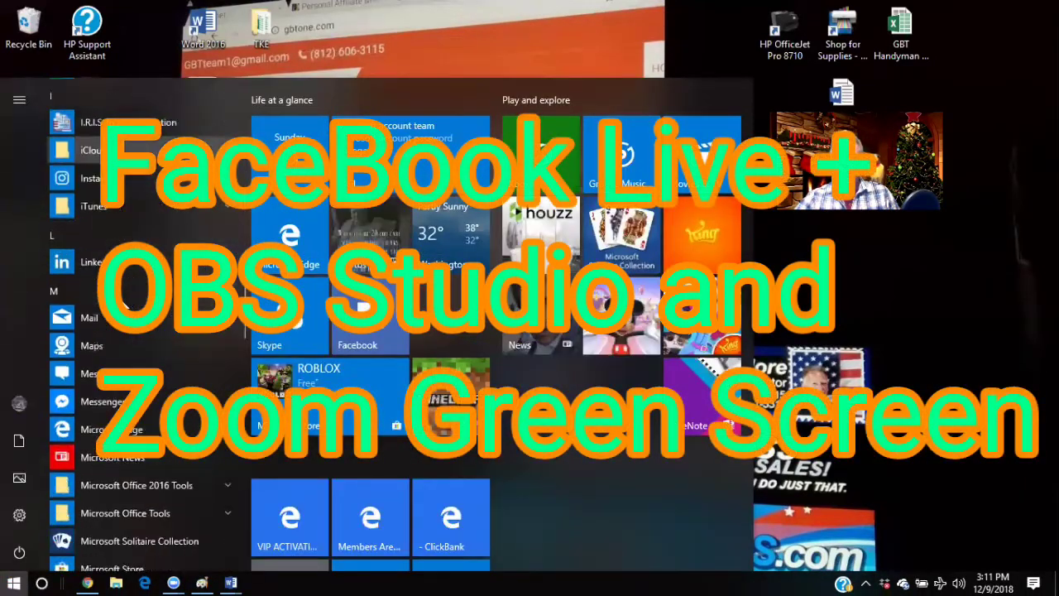
scroll(132, 298, "down", 8)
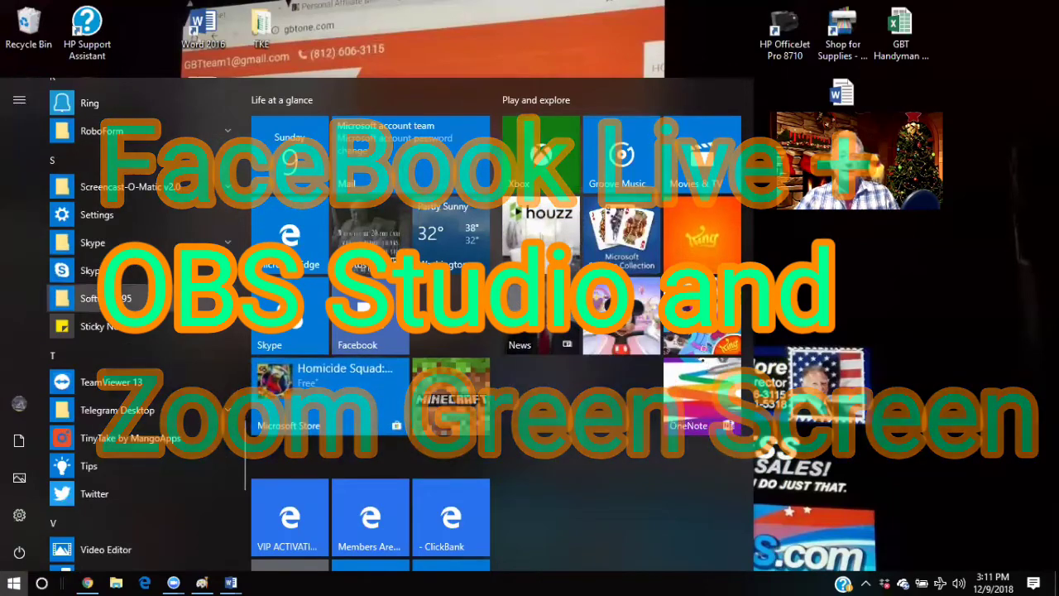
scroll(148, 301, "down", 2)
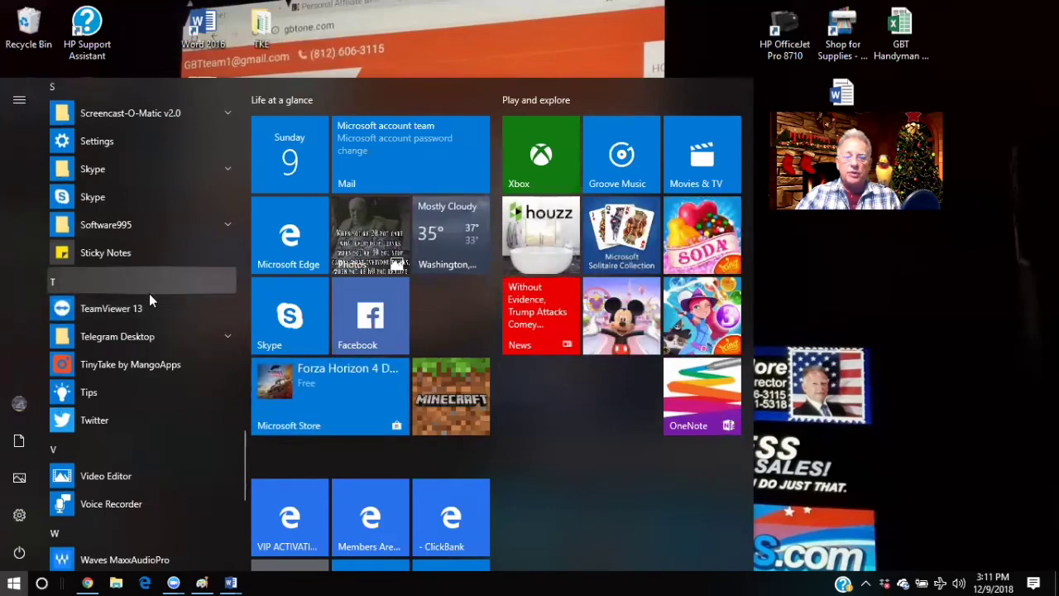
scroll(149, 293, "down", 2)
scroll(149, 293, "down", 1)
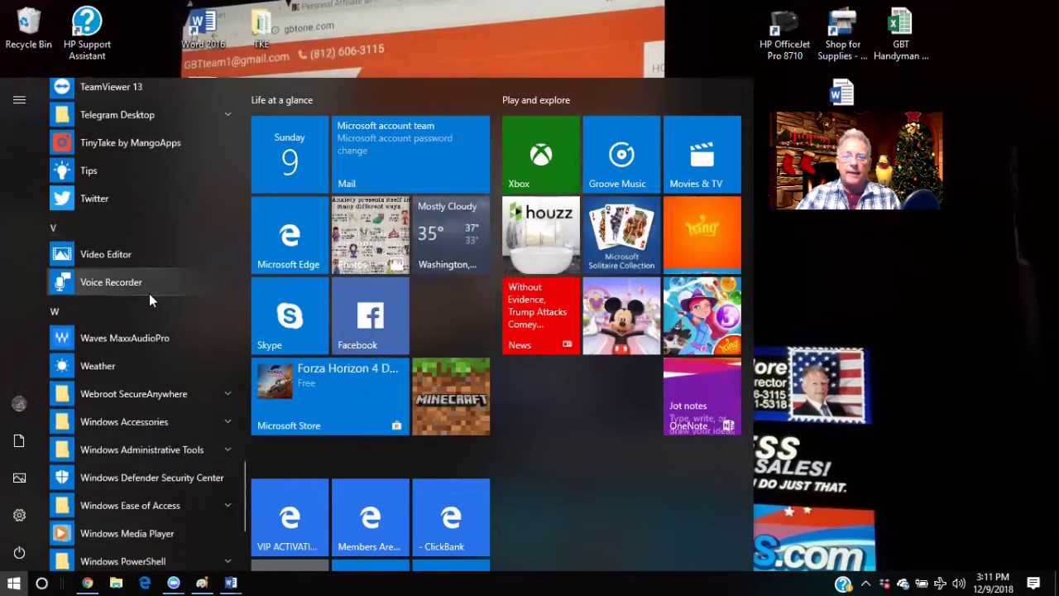
scroll(150, 297, "down", 1)
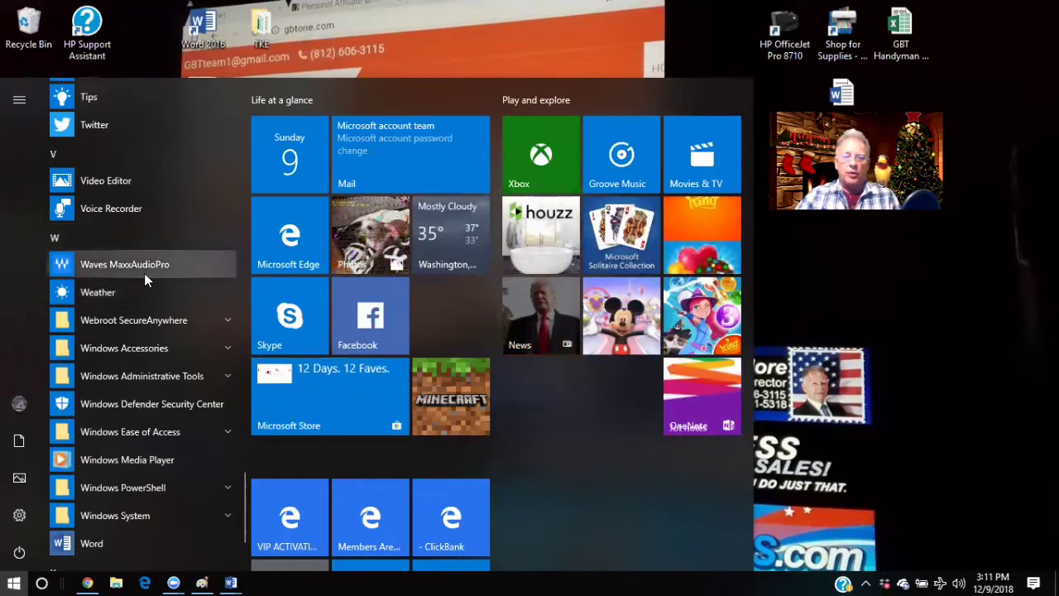
scroll(144, 273, "up", 6)
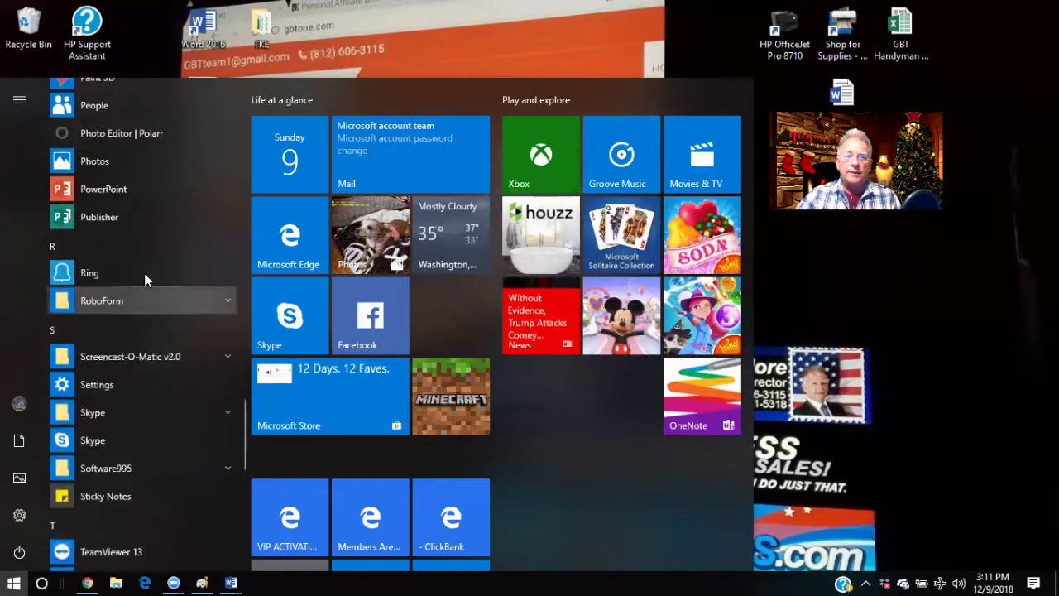
scroll(144, 273, "up", 5)
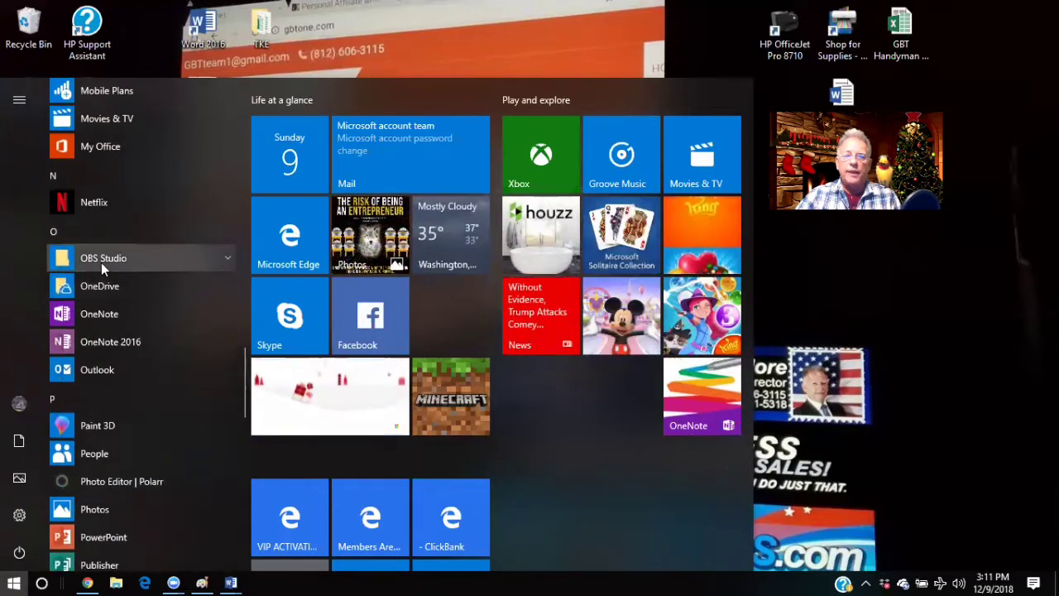
left_click(160, 262)
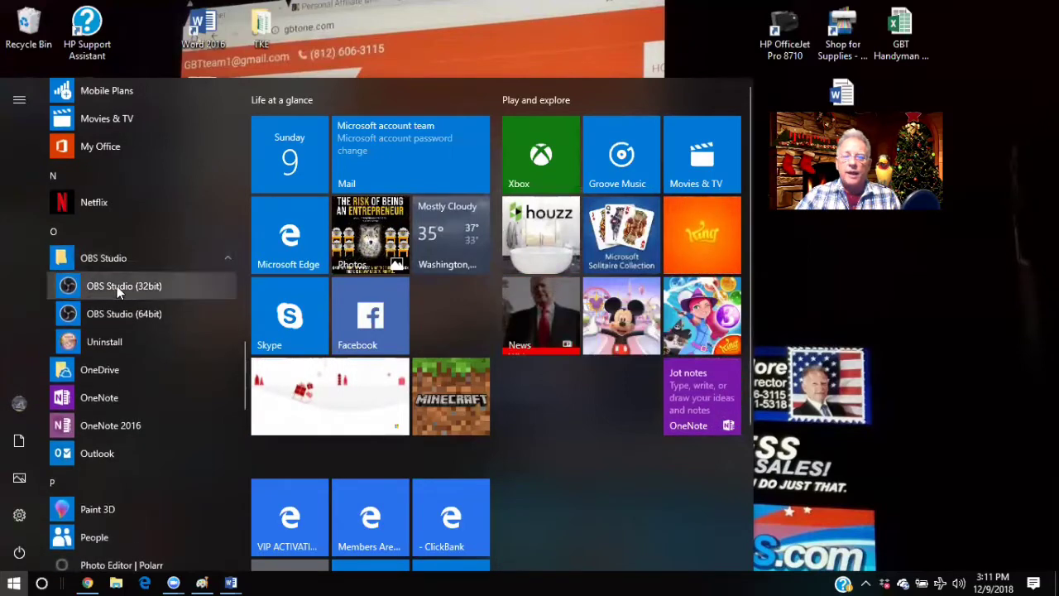
left_click(124, 280)
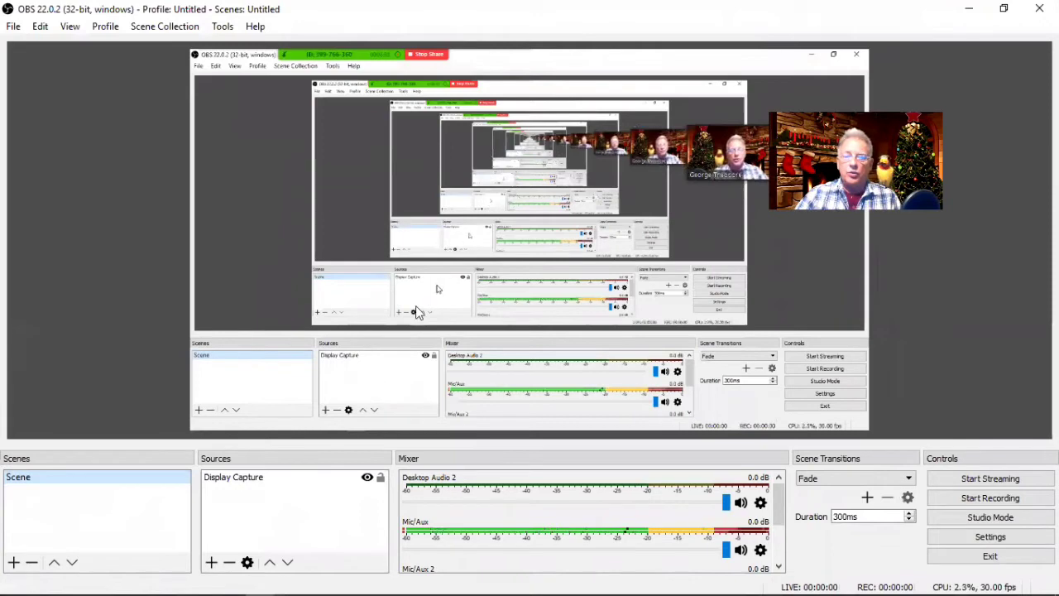
Step: Open the Stream settings in OBS Studio and reveal the stream key for the Facebook Live service
left_click(13, 28)
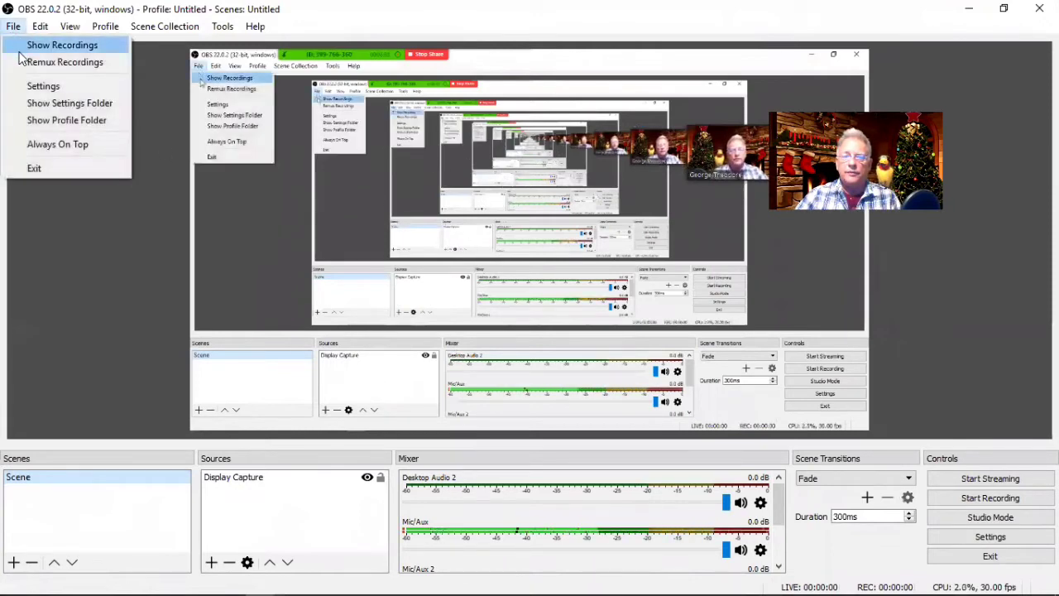
left_click(43, 88)
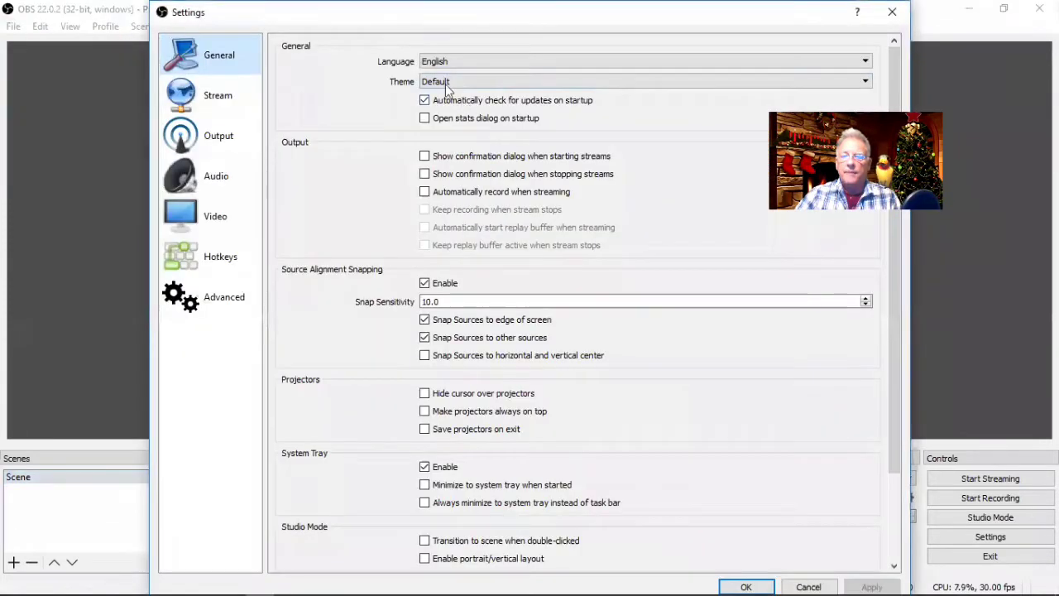
left_click(213, 101)
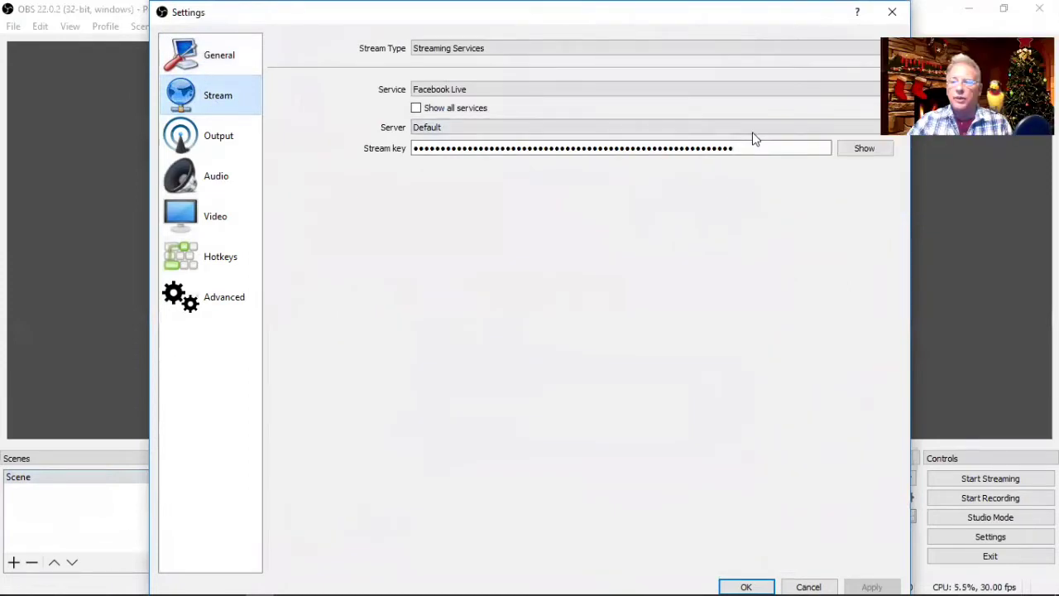
left_click(860, 147)
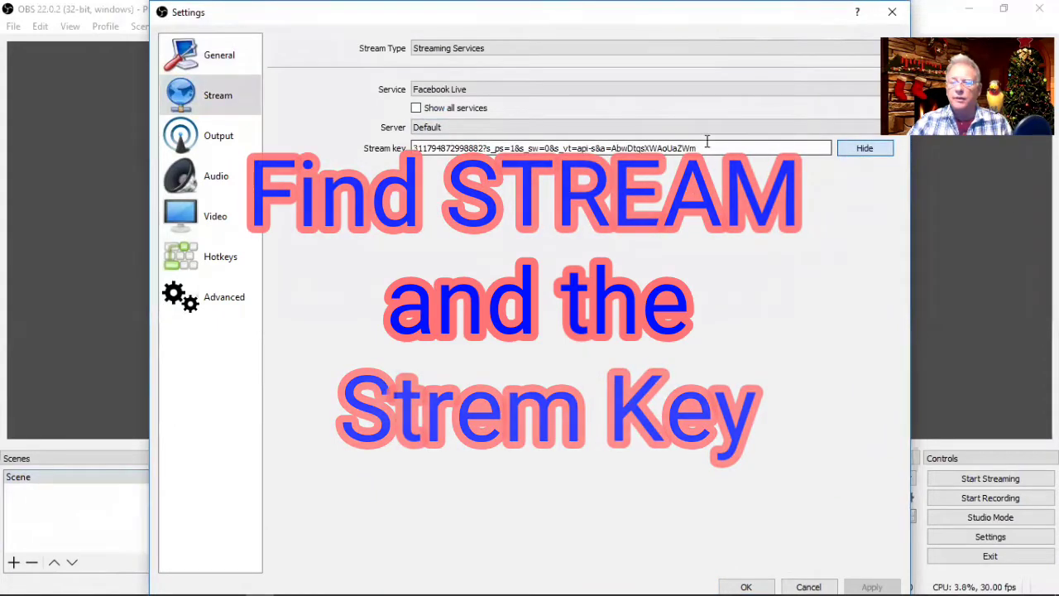
Step: Switch to Facebook in Chrome, open your own profile, and start setting up a live video from there
mouse_move(57, 573)
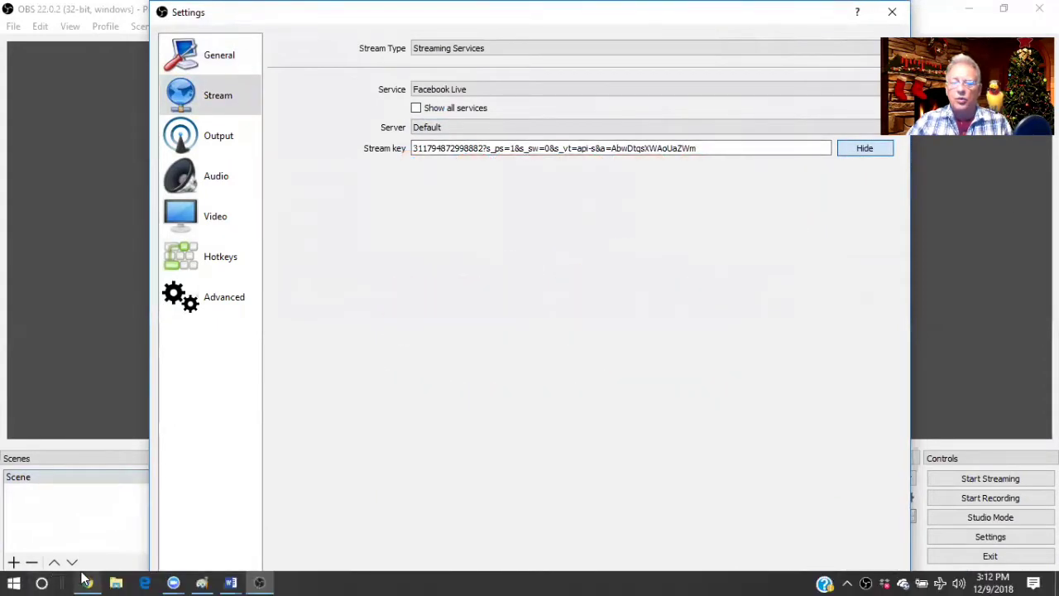
left_click(85, 582)
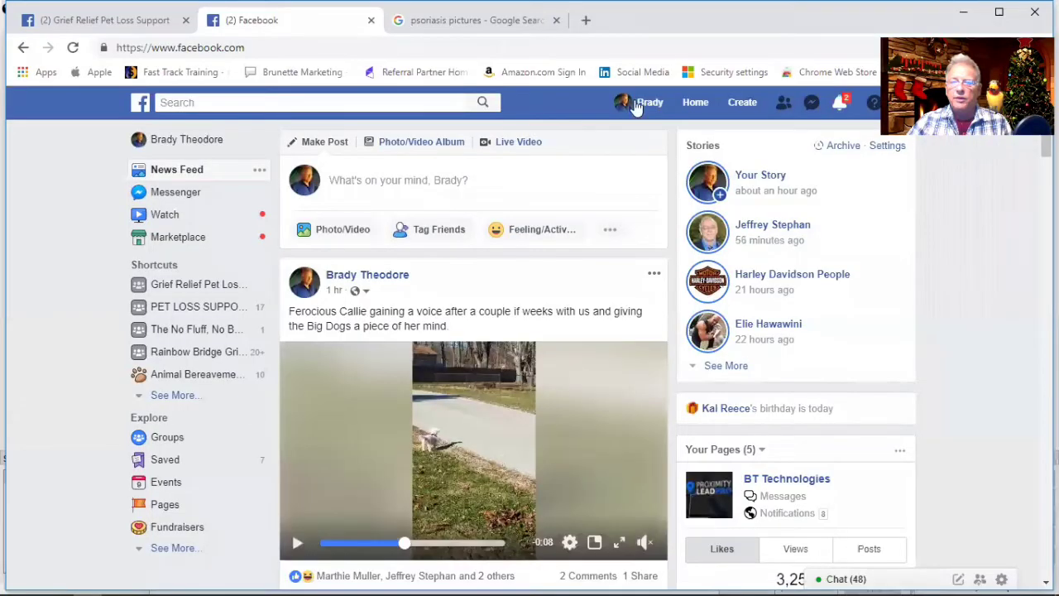
left_click(649, 102)
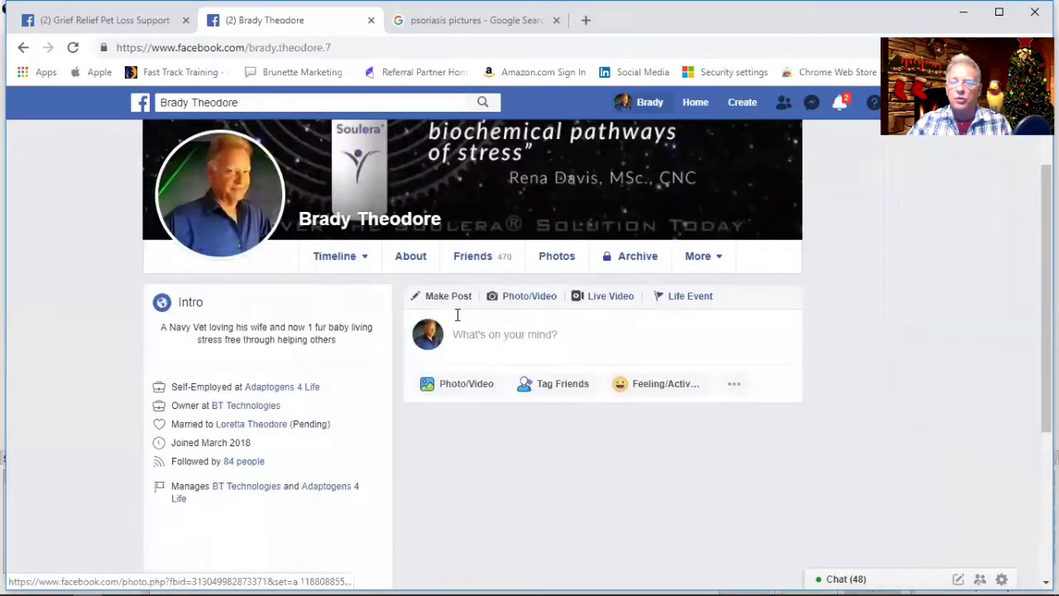
left_click(613, 304)
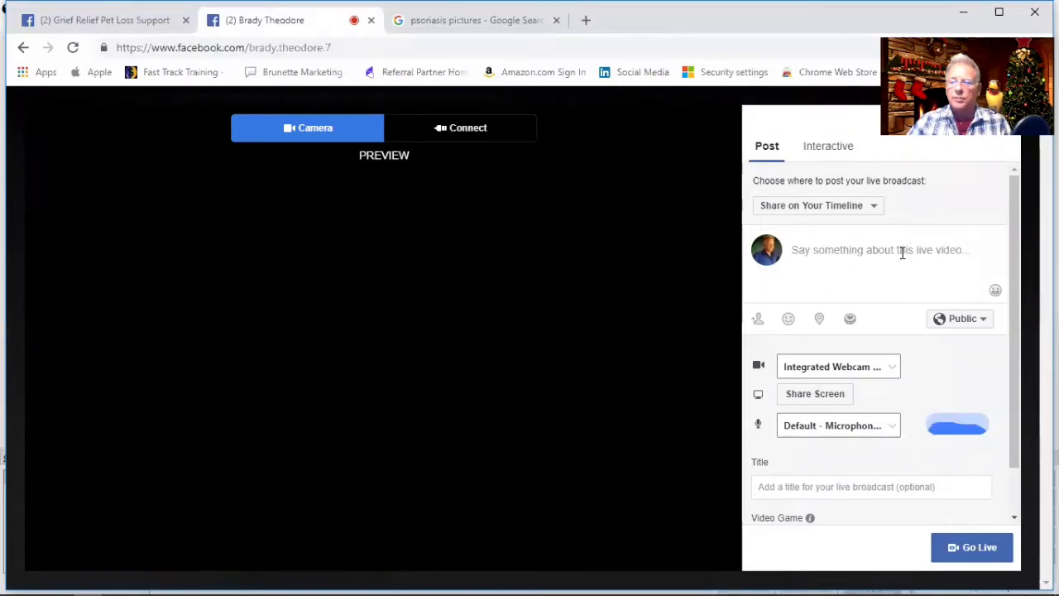
Step: Set the live broadcast to Share on Your Timeline, display the stream-key details for connecting streaming software, and return to OBS Studio
left_click(875, 209)
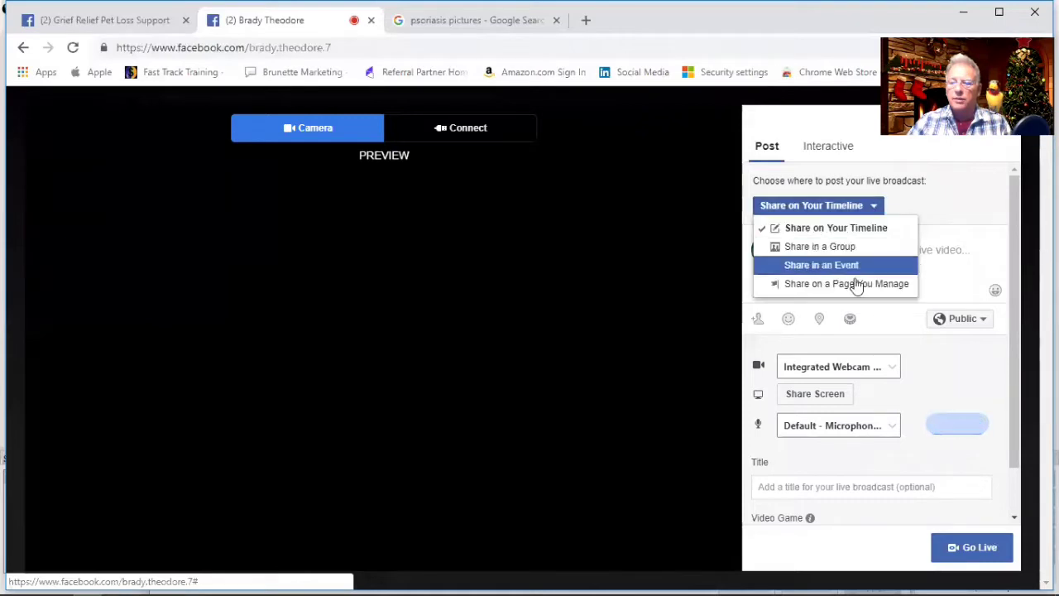
left_click(848, 228)
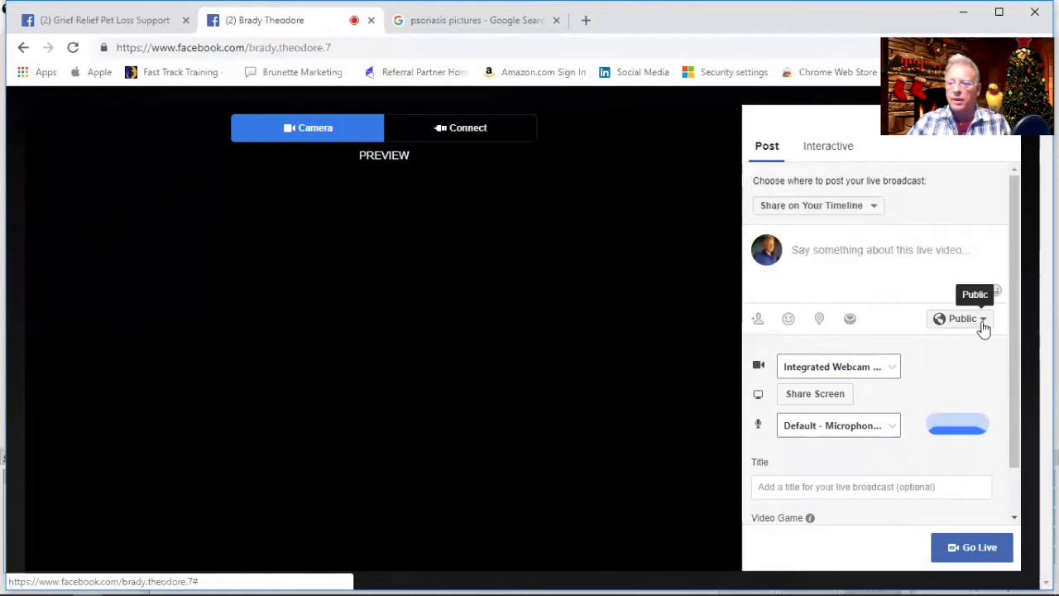
left_click(472, 137)
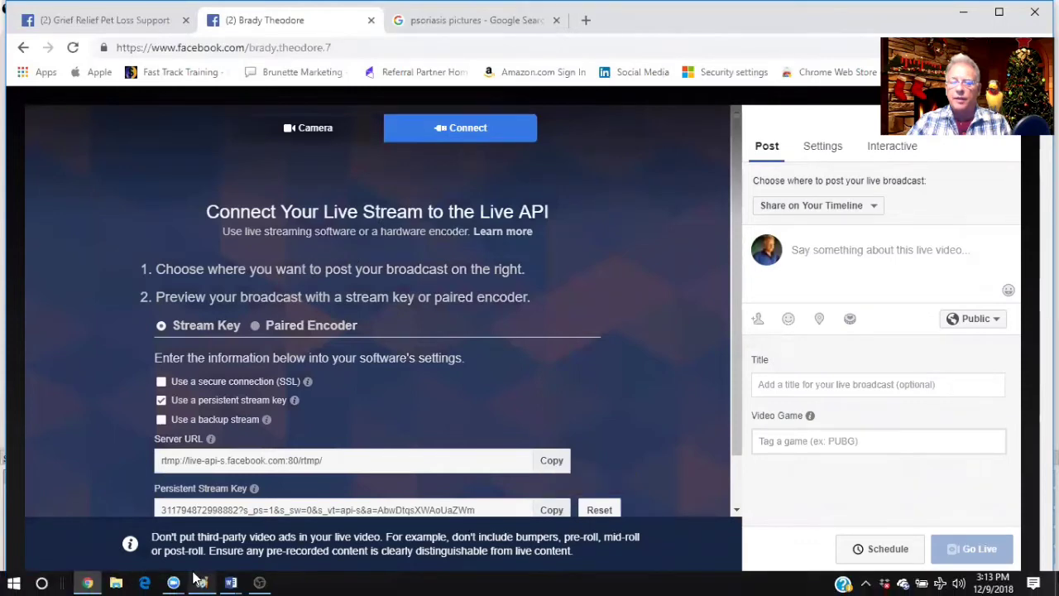
left_click(259, 581)
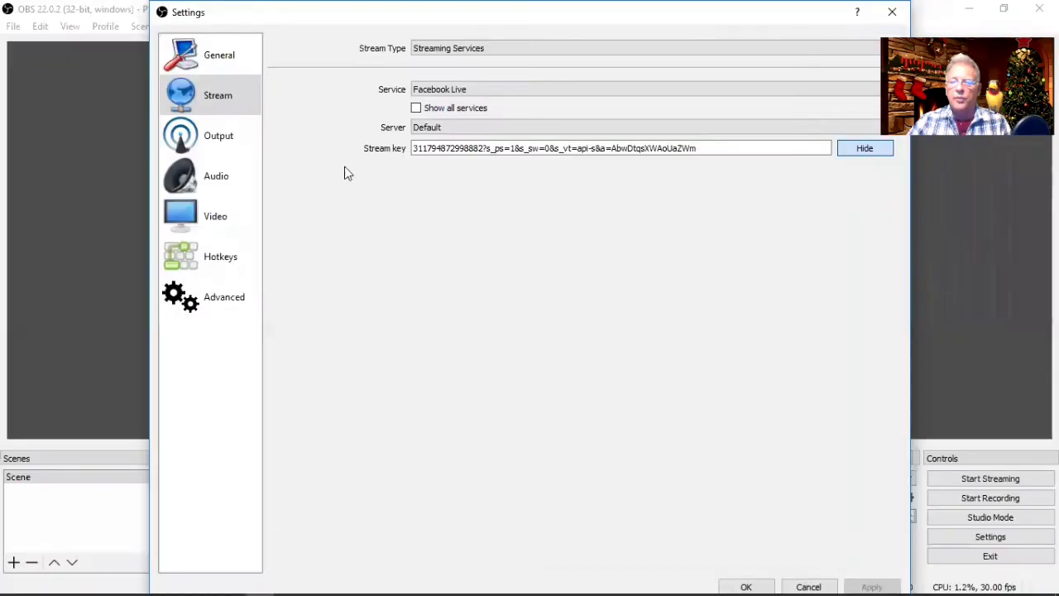